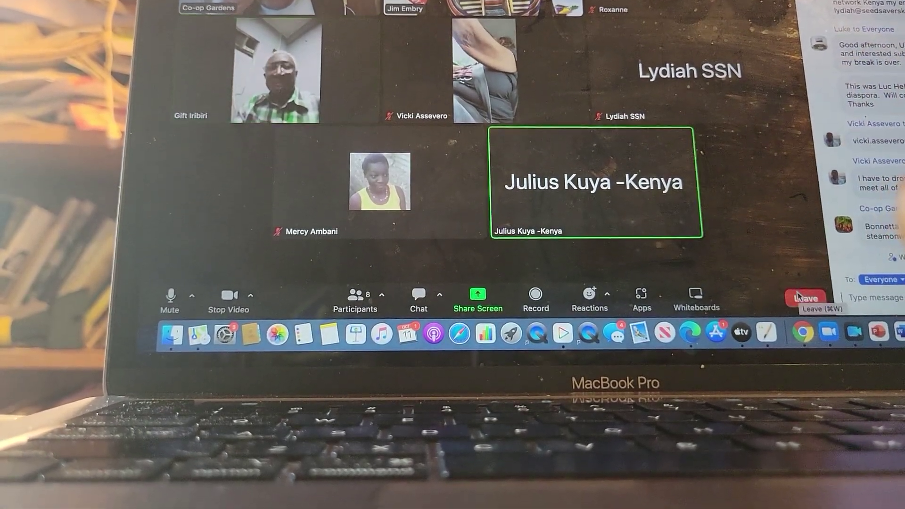
- Choose Leave in the Zoom meeting toolbar to bring up the Leave Meeting confirmation
{"action": "left_click", "coordinate": [803, 304]}
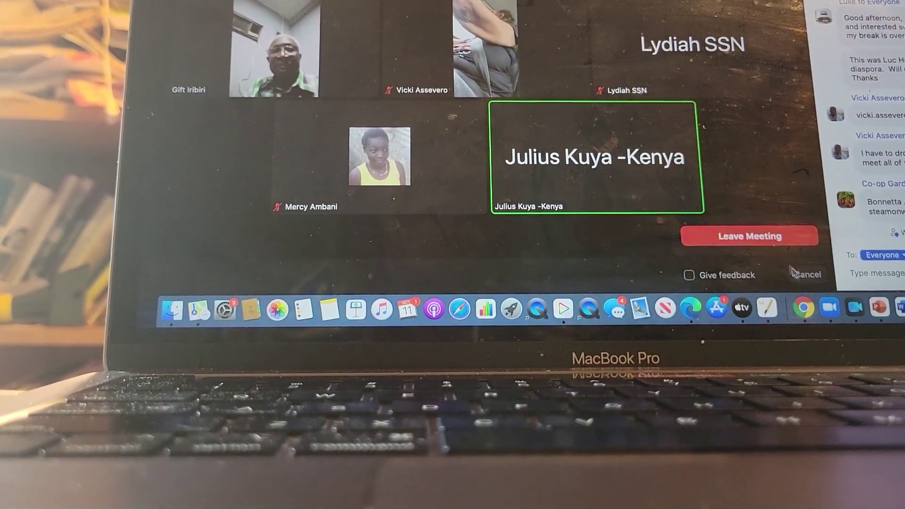